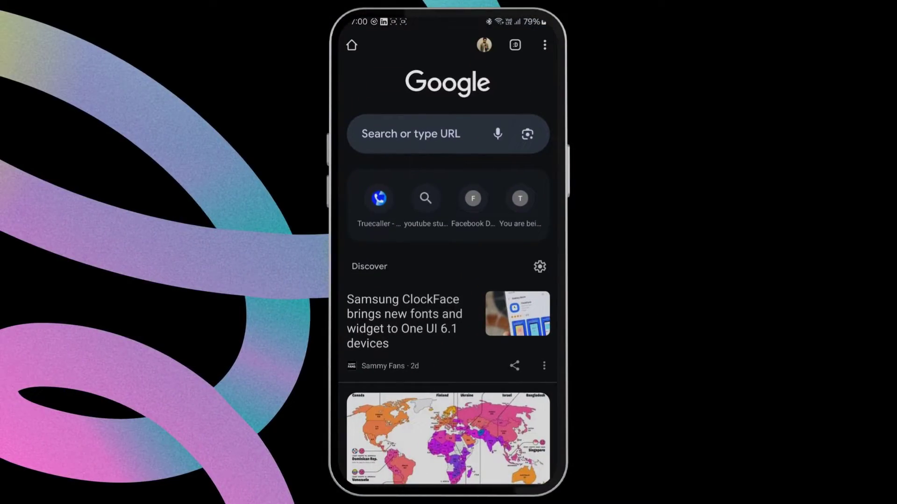
Open Chrome's Site settings notification permissions to show the three allowed sites.
left_click(548, 42)
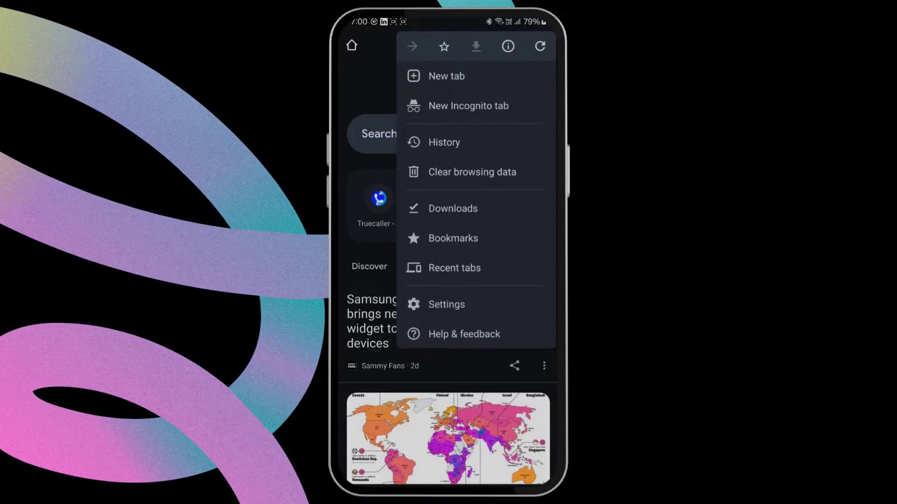
left_click(487, 304)
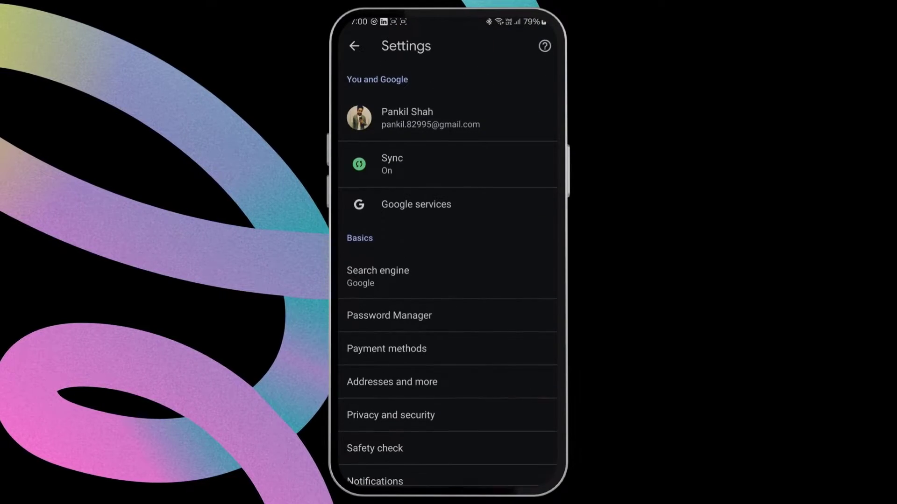
scroll(479, 282, "down", 2)
scroll(489, 175, "down", 3)
scroll(511, 338, "down", 2)
scroll(470, 273, "down", 2)
left_click(452, 354)
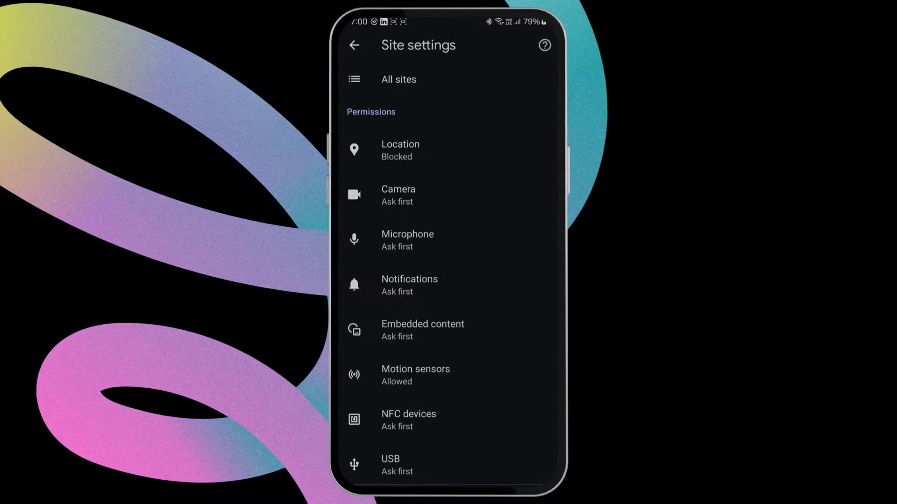
left_click(480, 281)
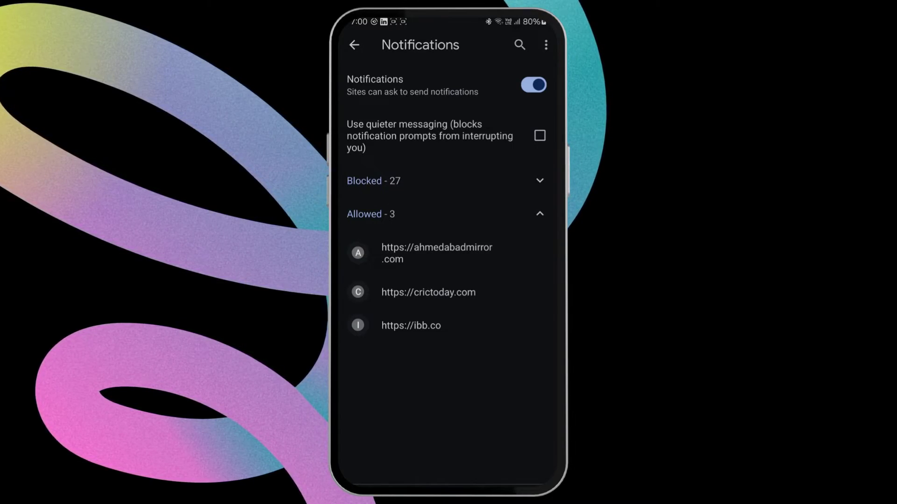
Block notifications for ahmedabadmirror.com and crictoday.com, then open ibb.co's notification settings.
left_click(481, 257)
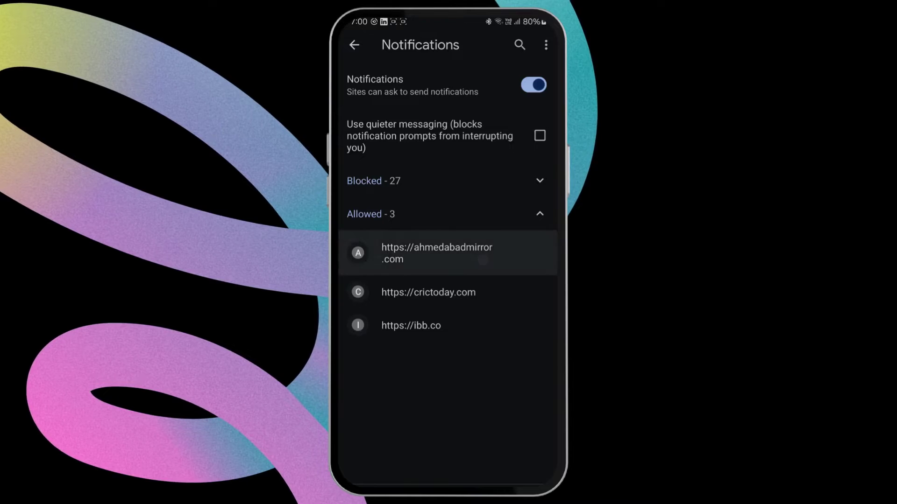
left_click(533, 208)
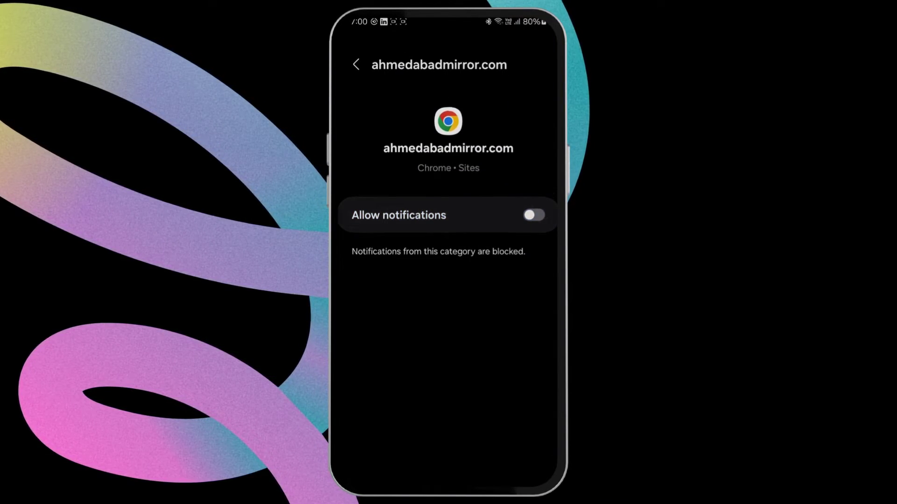
left_click(356, 57)
left_click(420, 245)
left_click(534, 209)
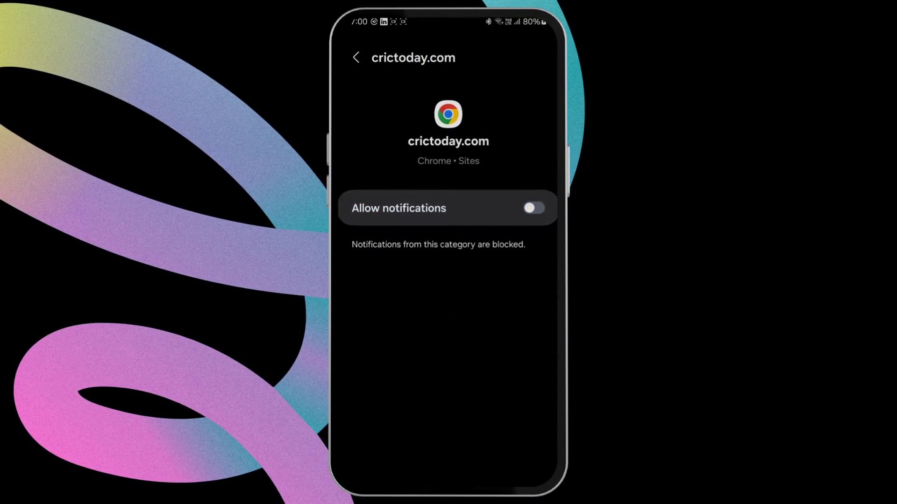
left_click(356, 57)
left_click(410, 247)
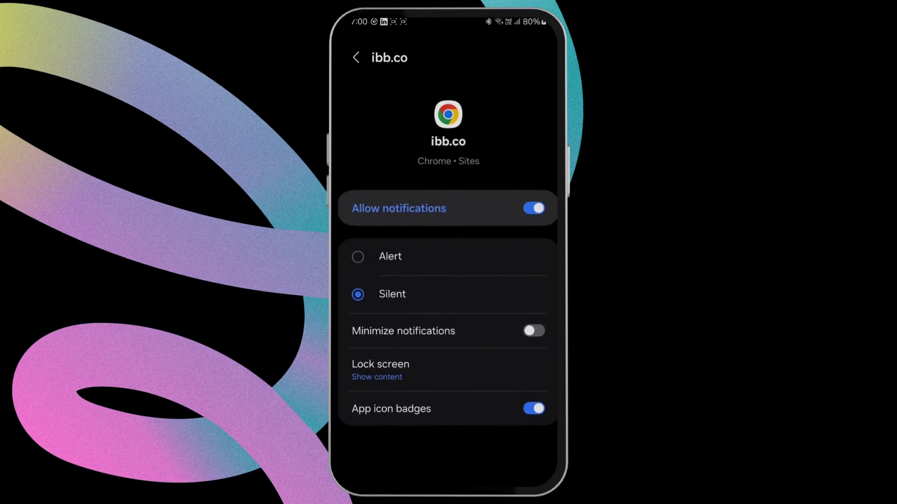